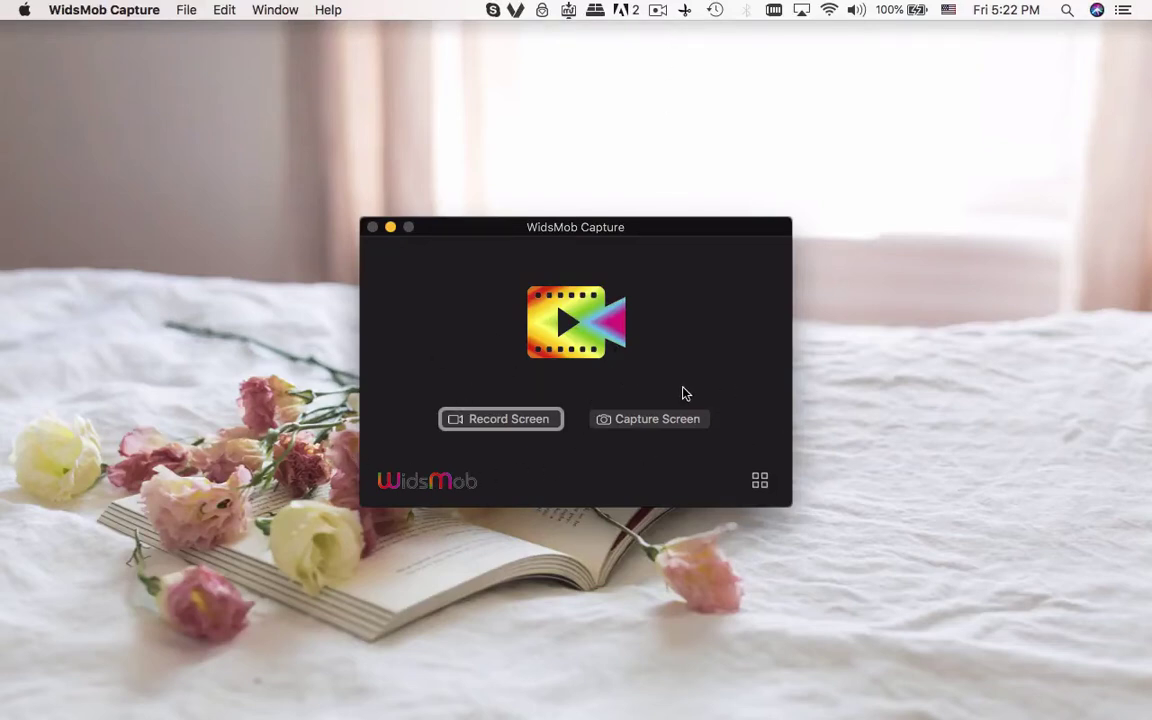
In Recording preferences, set frame rate 60, bitrate 18000 kbps and sample rate 44100 Hz.
{"action": "left_click", "coordinate": [83, 12]}
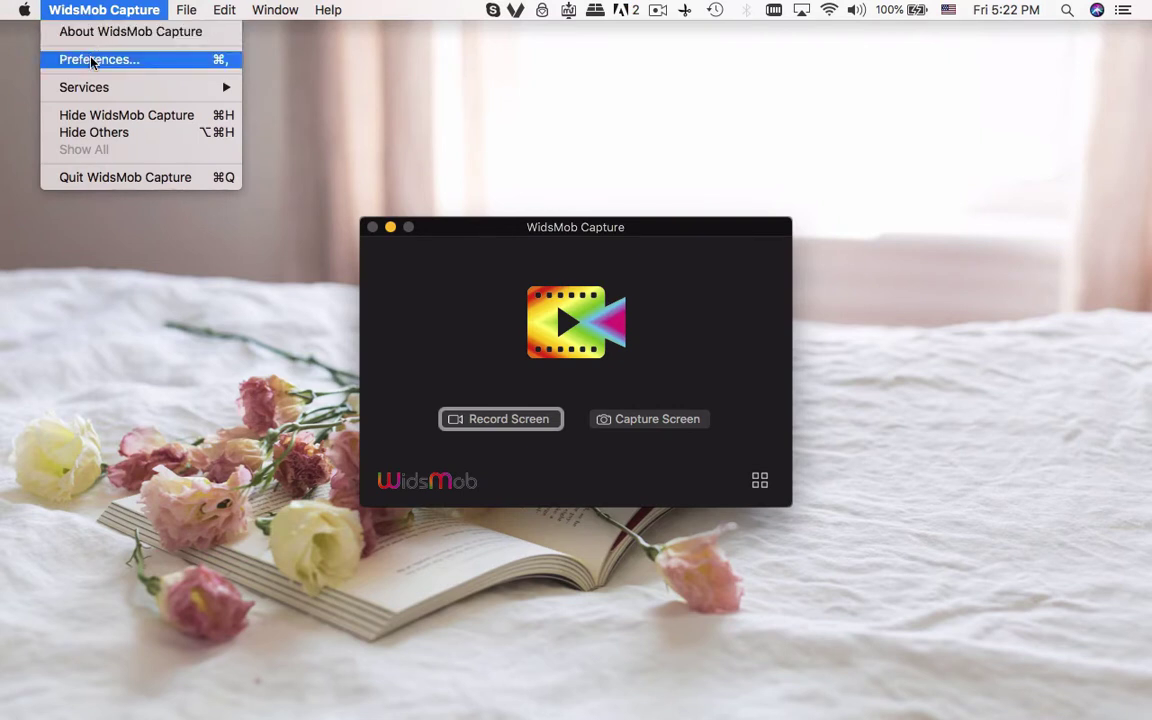
{"action": "left_click", "coordinate": [91, 62]}
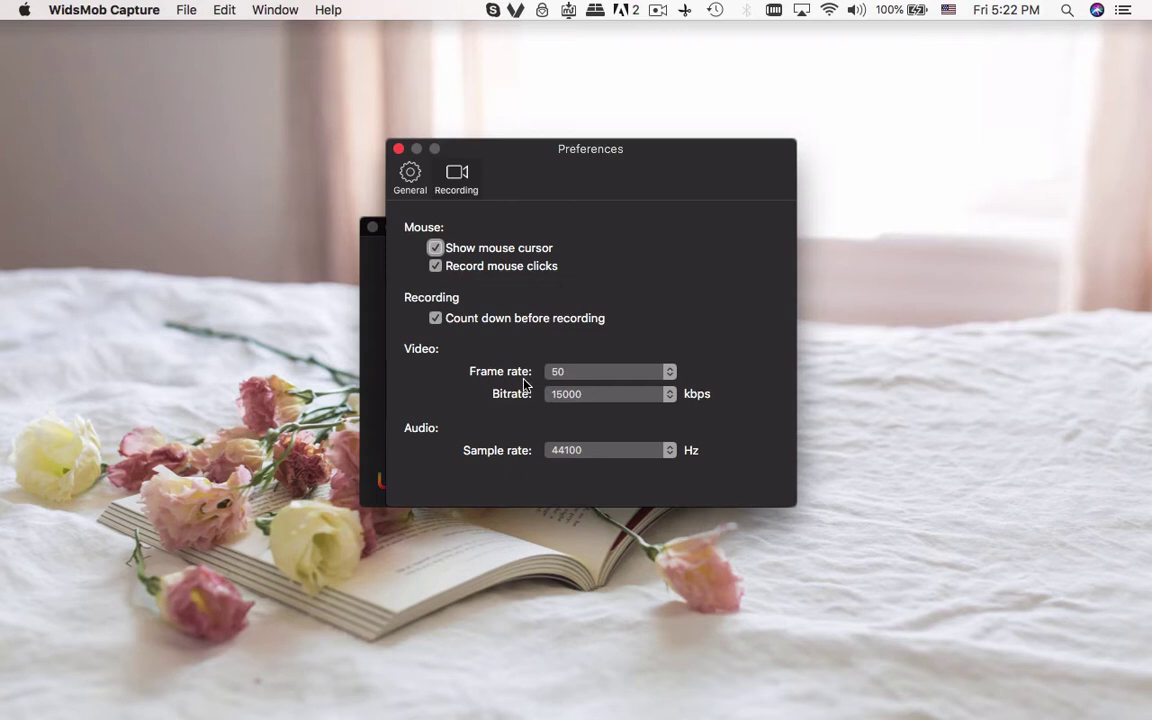
{"action": "left_click", "coordinate": [588, 371]}
{"action": "left_click", "coordinate": [589, 387]}
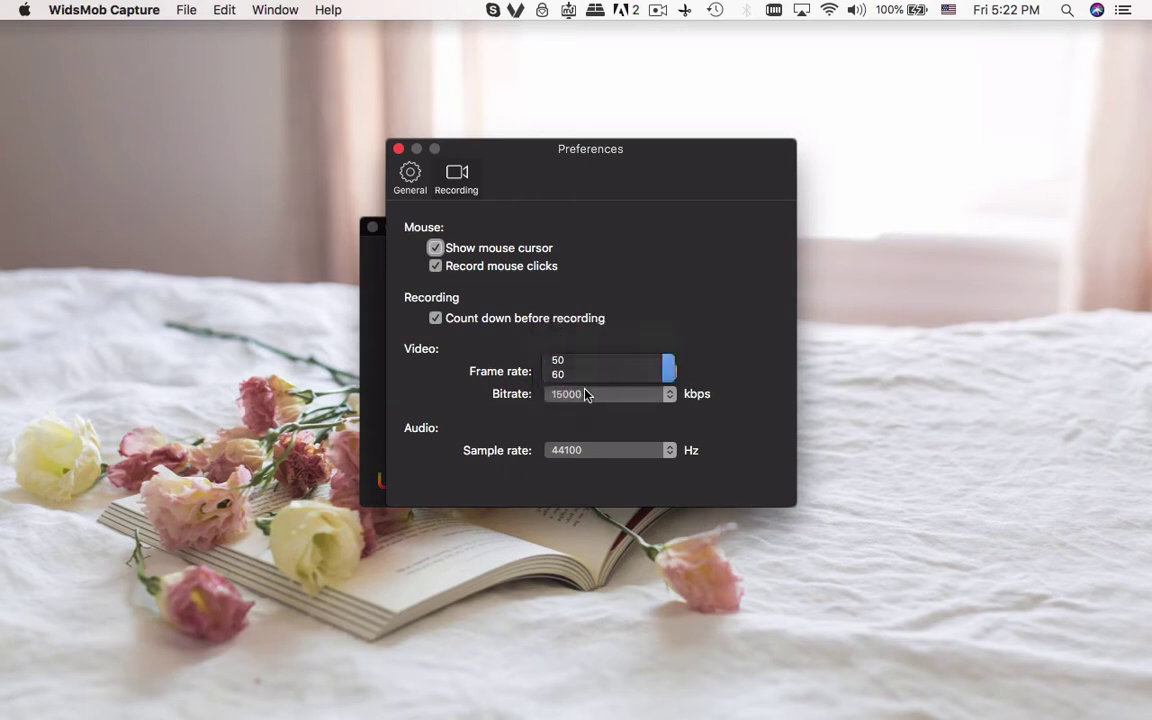
{"action": "left_click", "coordinate": [588, 394]}
{"action": "left_click", "coordinate": [585, 409]}
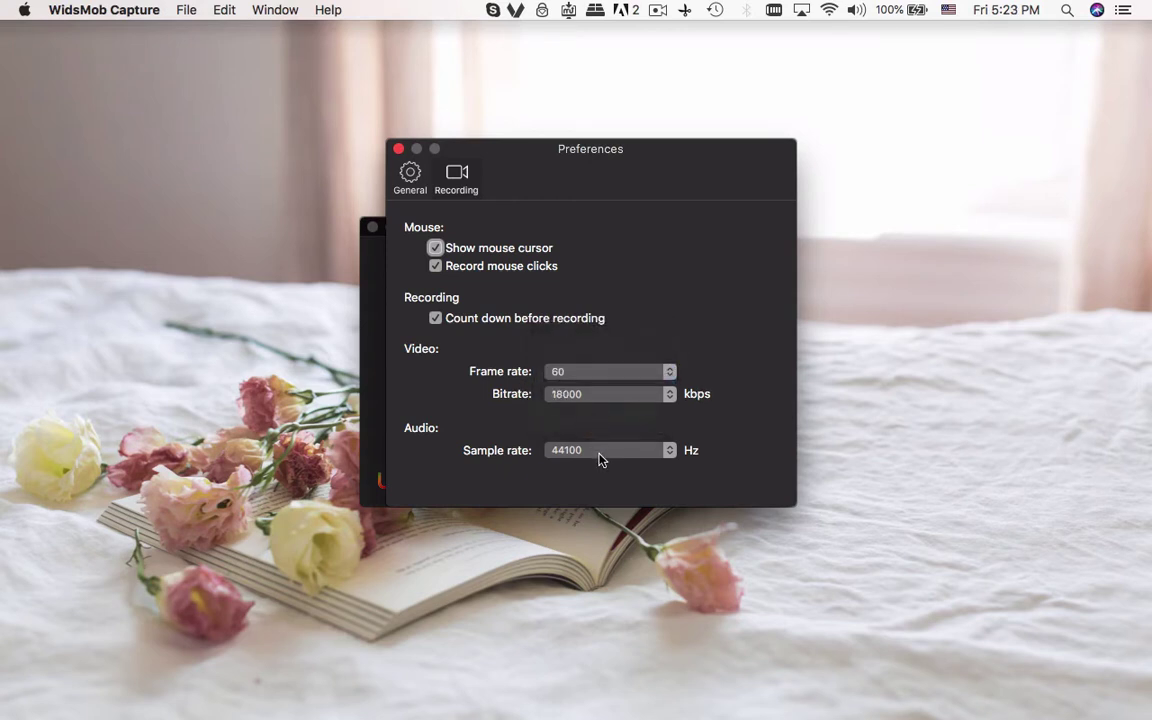
{"action": "left_click", "coordinate": [600, 457]}
Close the preferences, bring up the YouTube video in Chrome, then return to WidsMob Capture.
{"action": "key", "text": "super+w"}
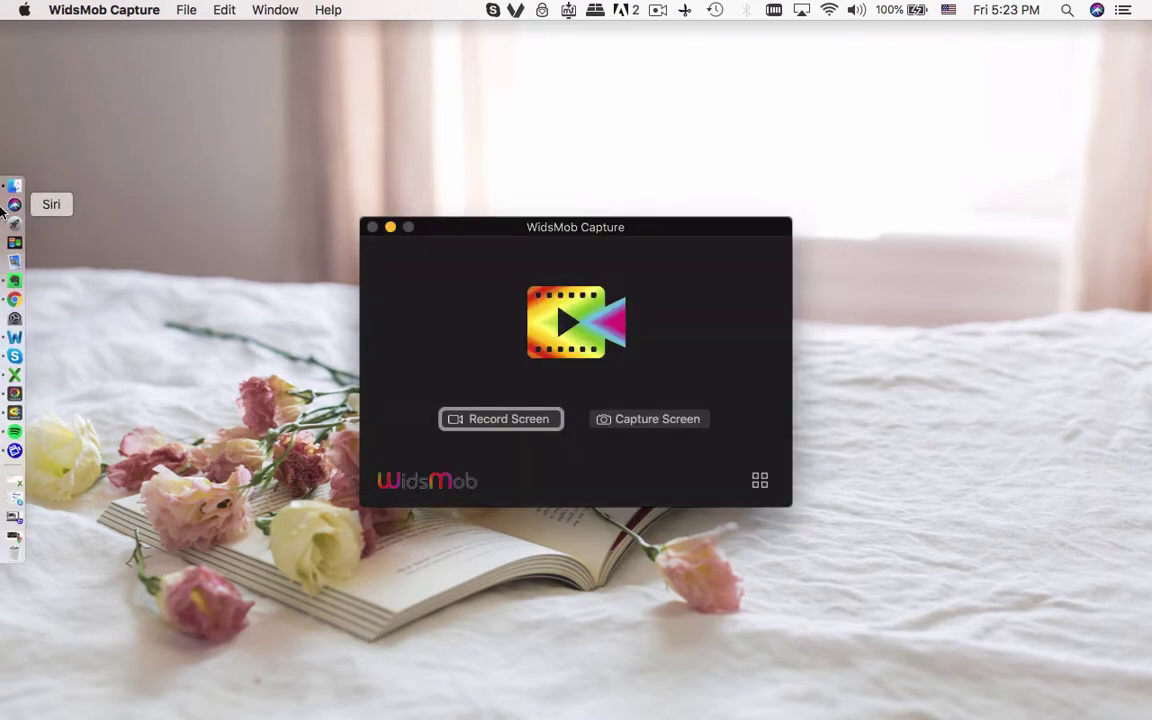
{"action": "left_click", "coordinate": [14, 300]}
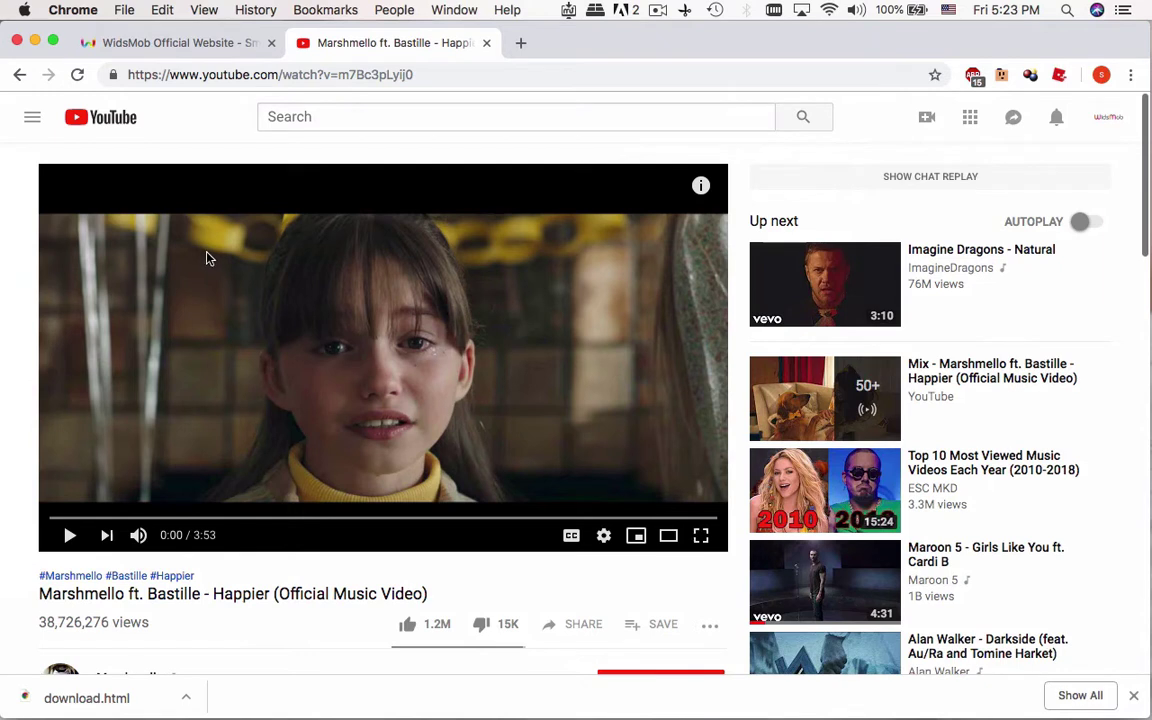
{"action": "mouse_move", "coordinate": [2, 180]}
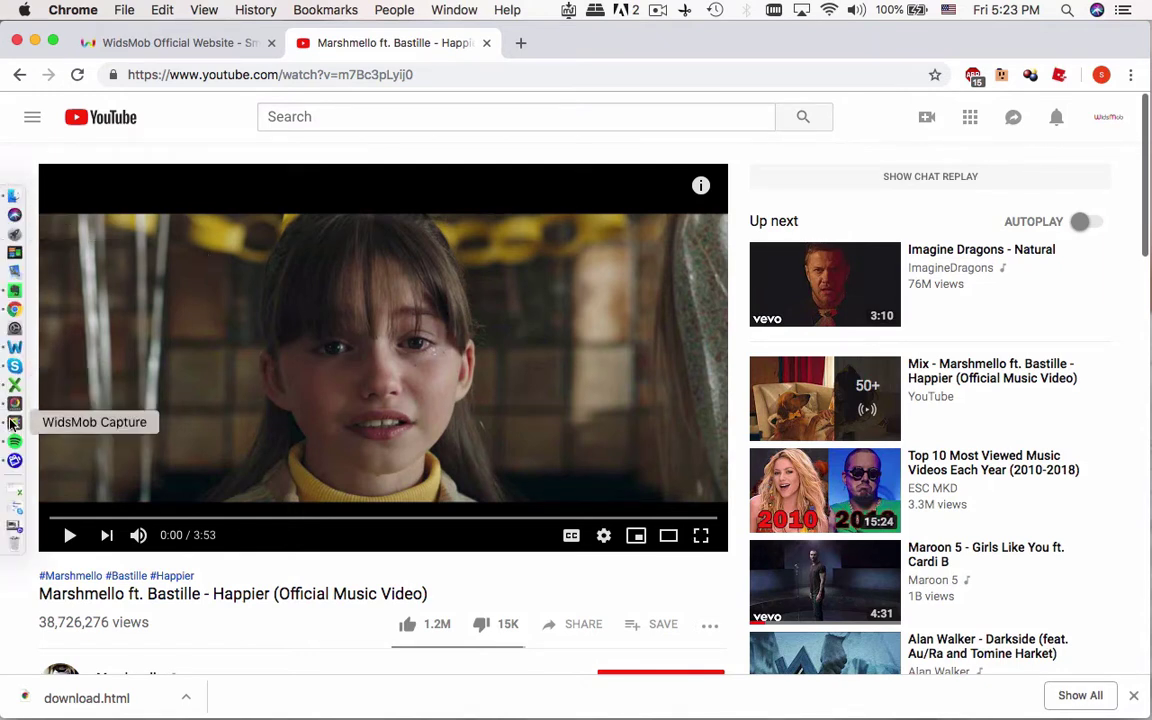
{"action": "left_click", "coordinate": [10, 384]}
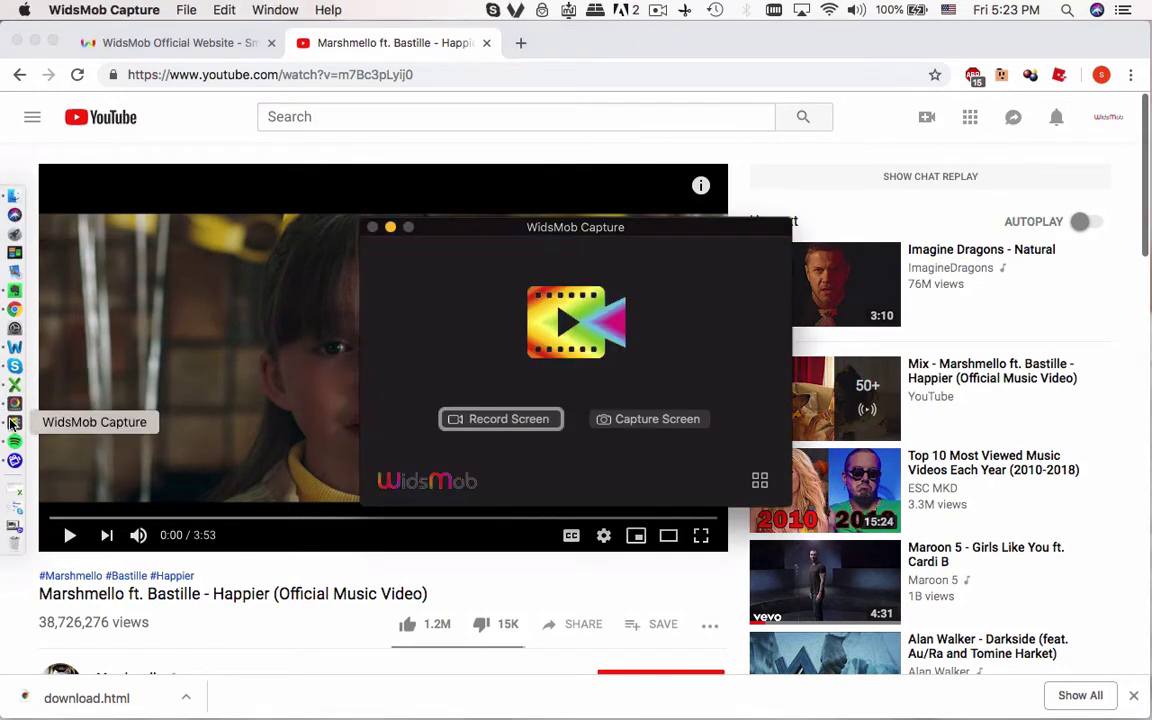
Mark a 766 x 431 region around the video player and start recording it.
{"action": "left_click", "coordinate": [478, 419]}
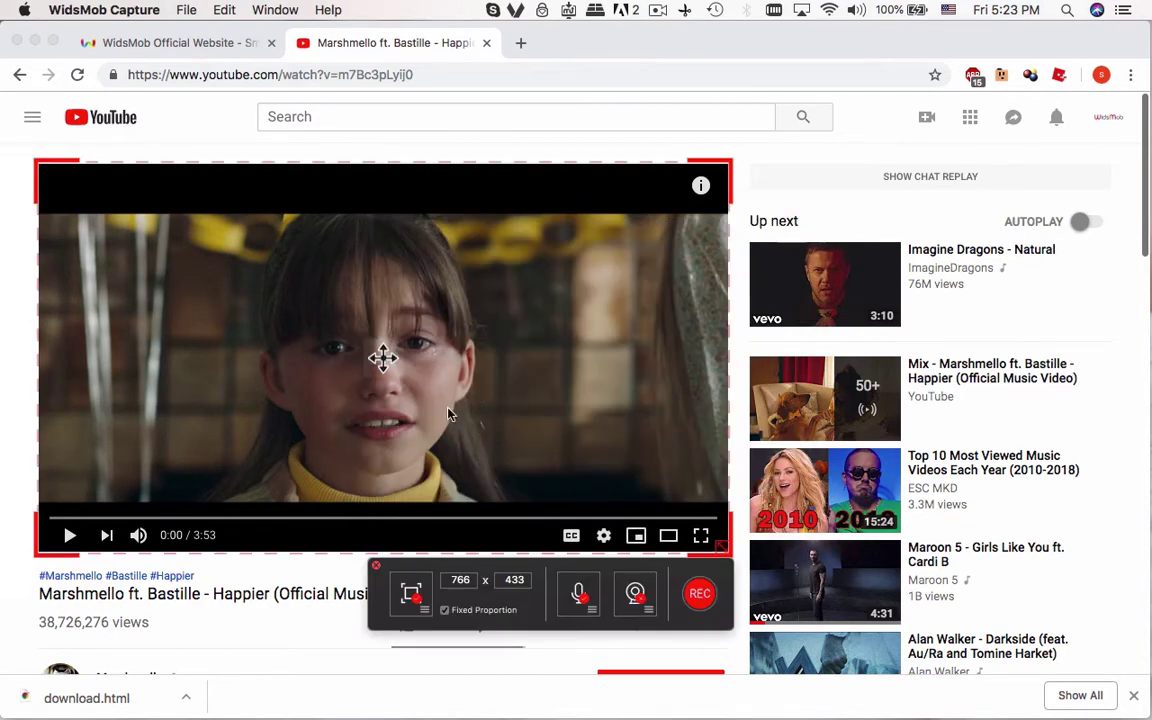
{"action": "left_click", "coordinate": [411, 594]}
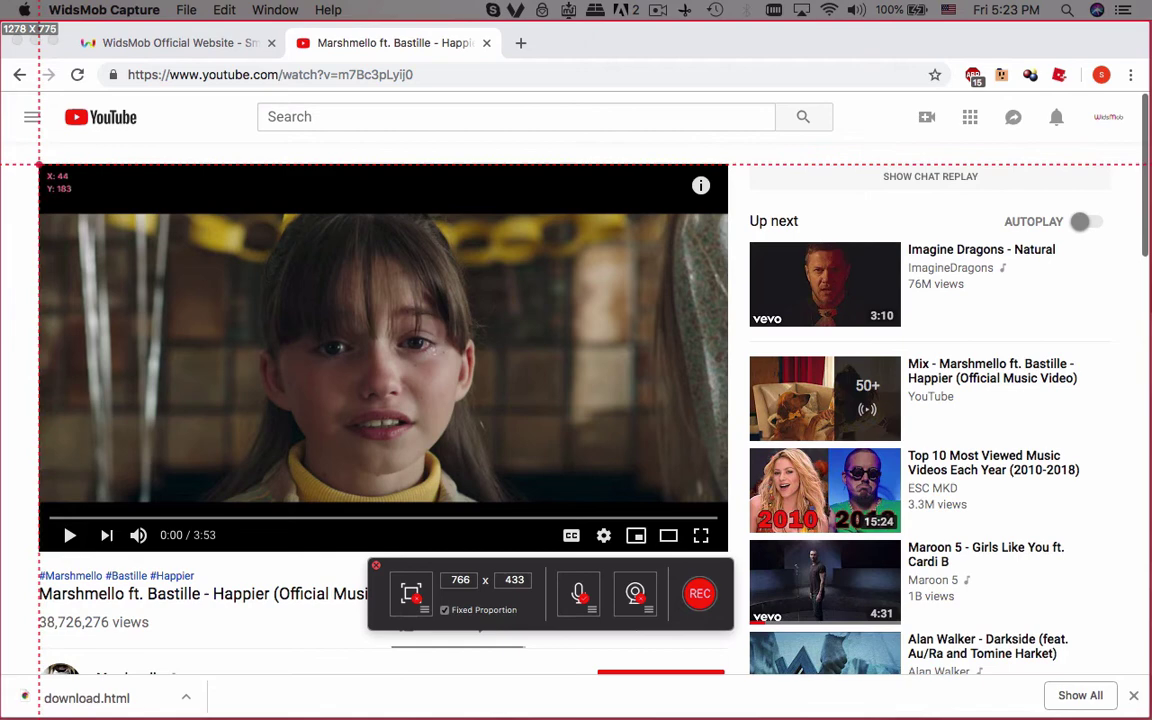
{"action": "left_click_drag", "start_coordinate": [38, 163], "coordinate": [728, 555]}
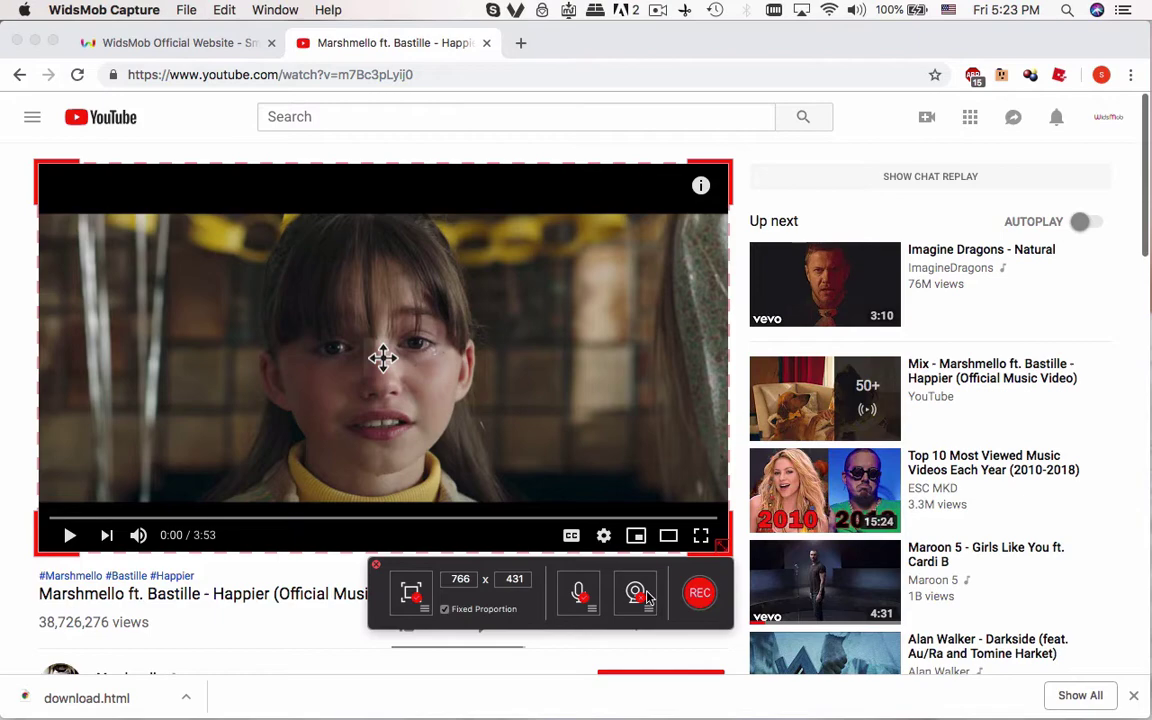
{"action": "left_click", "coordinate": [700, 597]}
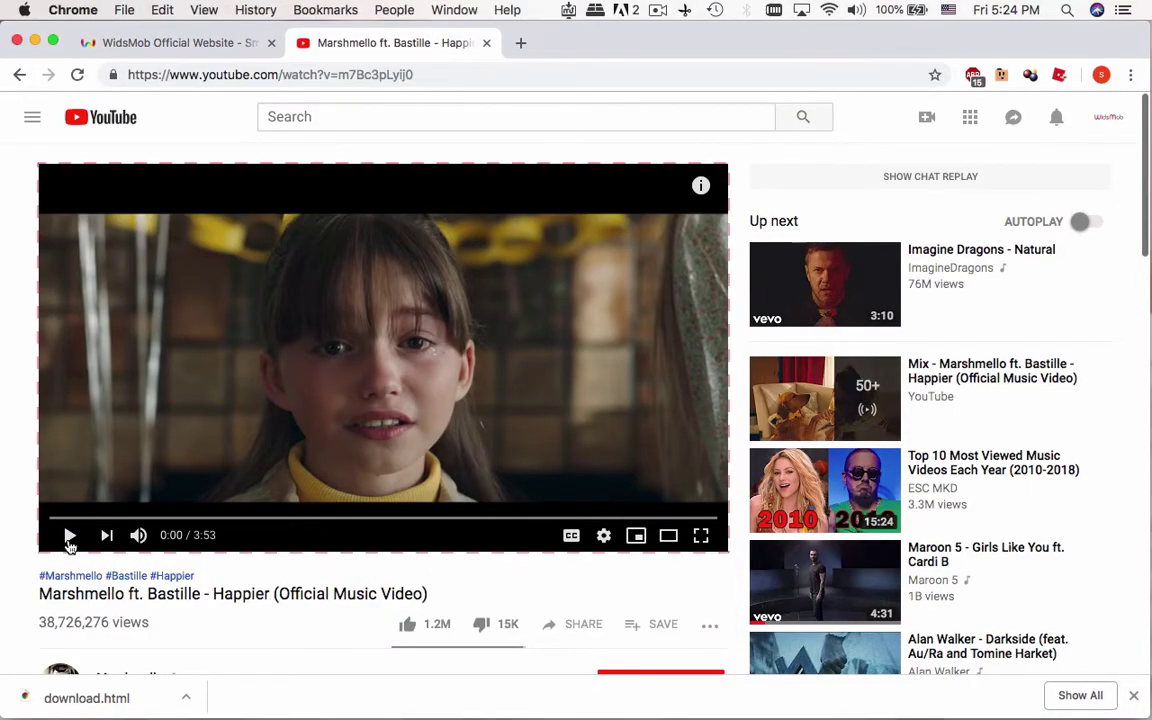
Play the music video and show the recording timer, now at 00:00:37.
{"action": "left_click", "coordinate": [70, 537]}
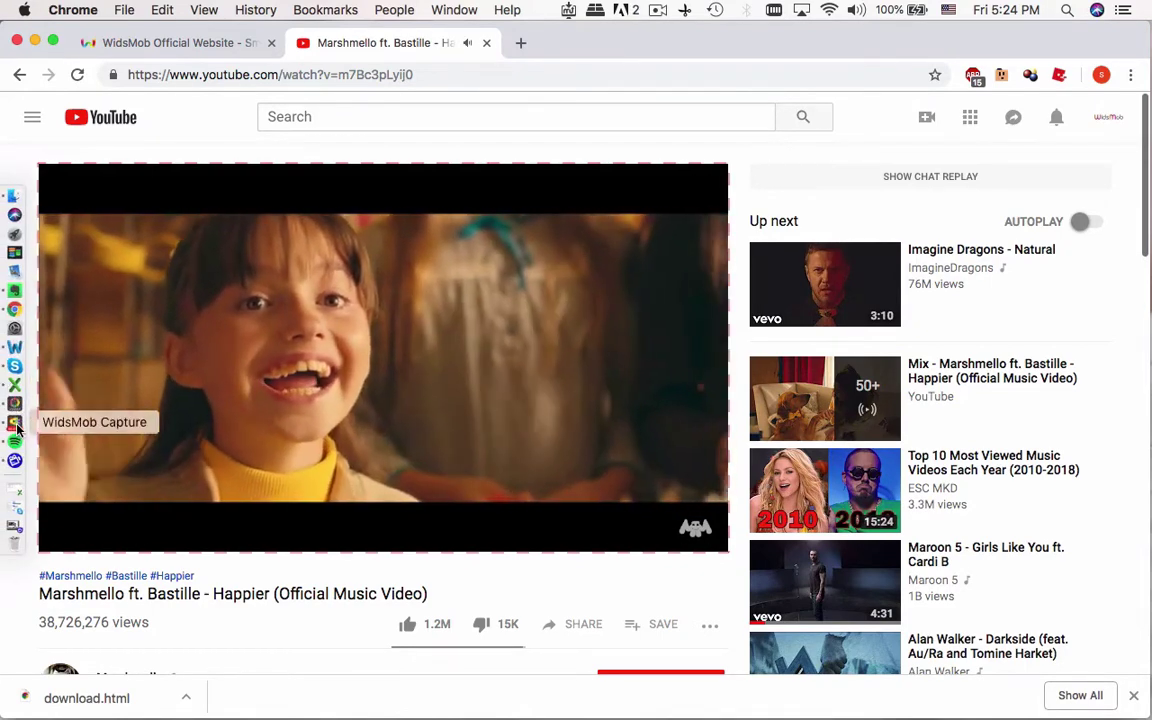
{"action": "left_click", "coordinate": [16, 428]}
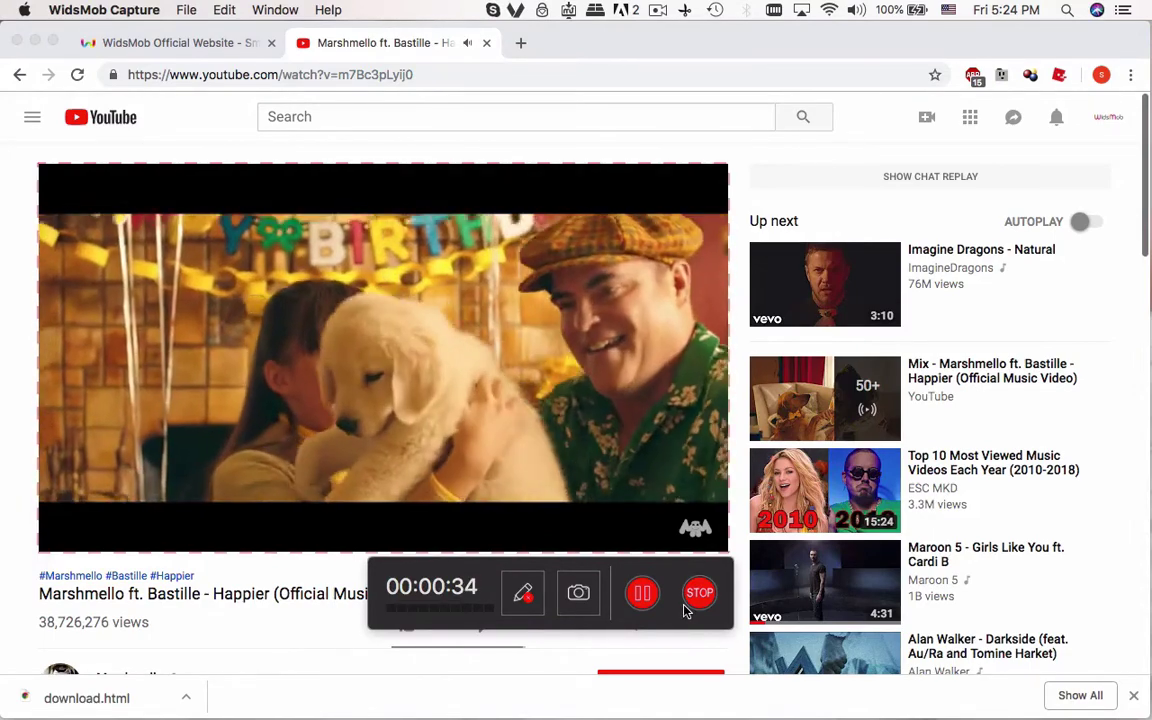
Snapshot the video region and draw a thickest-brush red stroke on the video.
{"action": "left_click", "coordinate": [578, 598]}
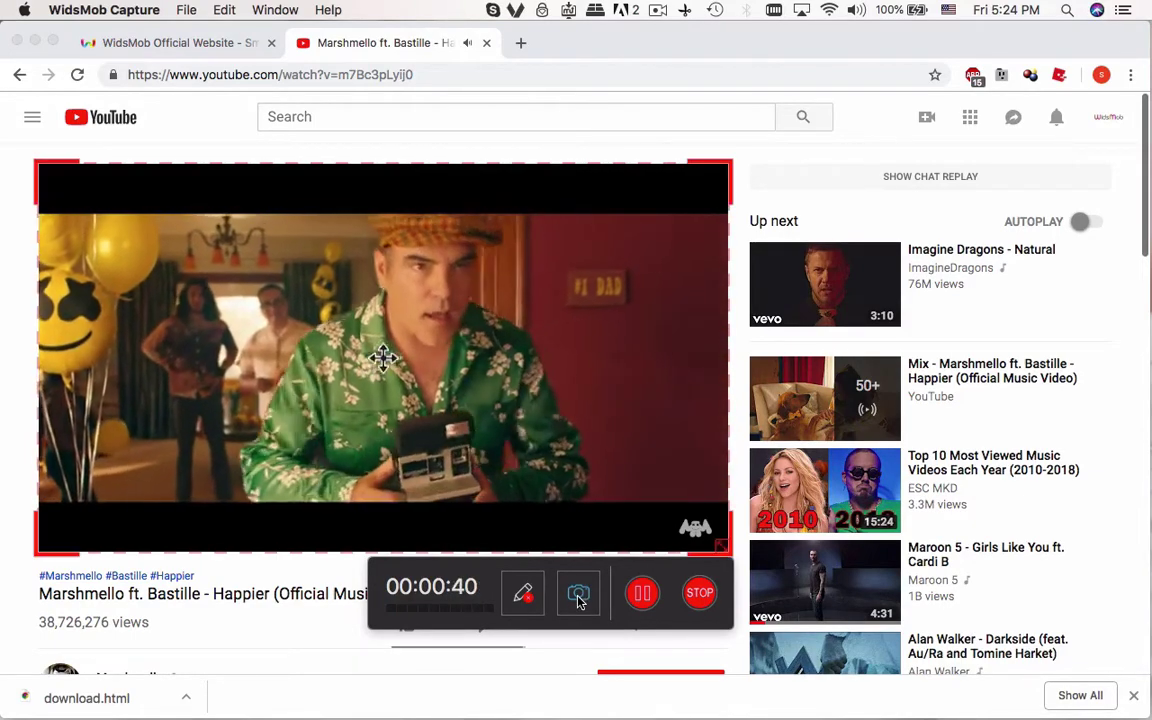
{"action": "left_click", "coordinate": [527, 597]}
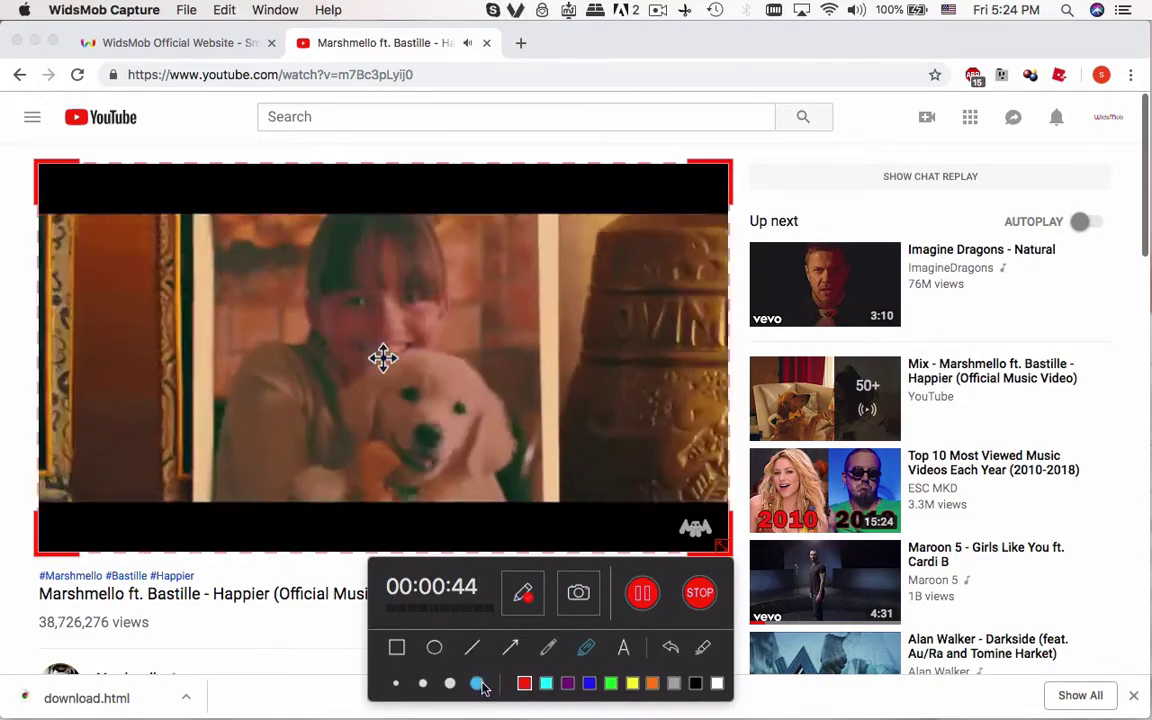
{"action": "left_click", "coordinate": [478, 684]}
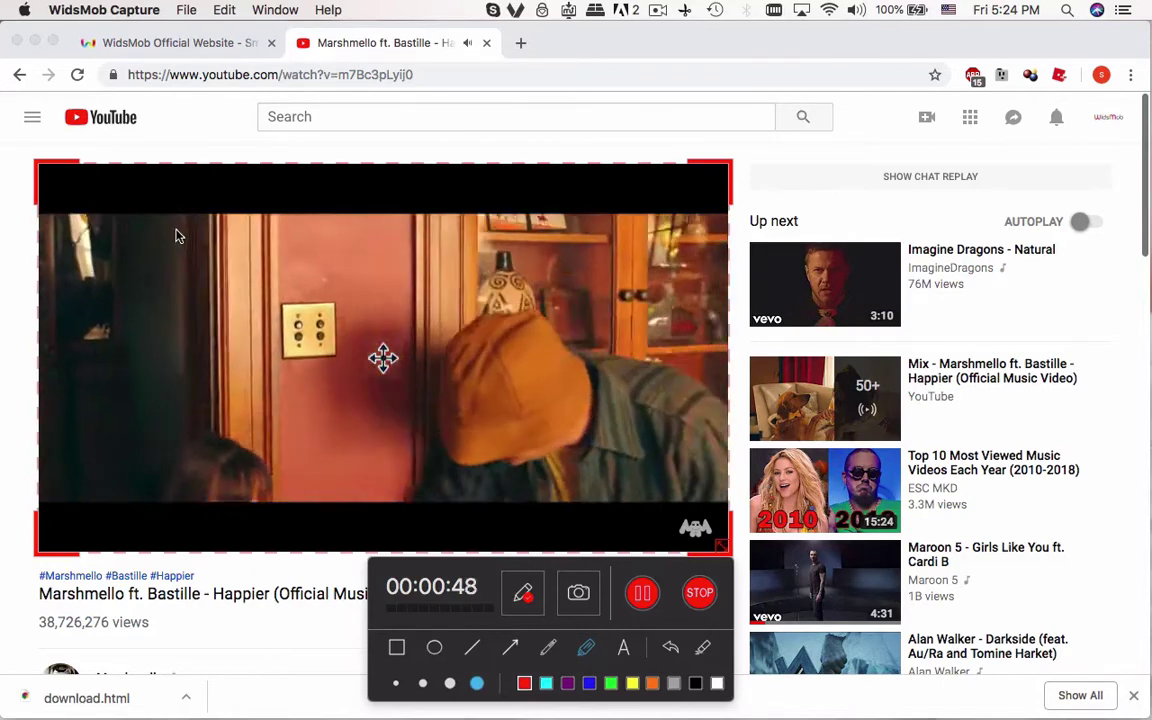
{"action": "mouse_move", "coordinate": [176, 236]}
{"action": "left_mouse_down"}
{"action": "mouse_move", "coordinate": [174, 437]}
{"action": "mouse_move", "coordinate": [134, 236]}
{"action": "left_mouse_up"}
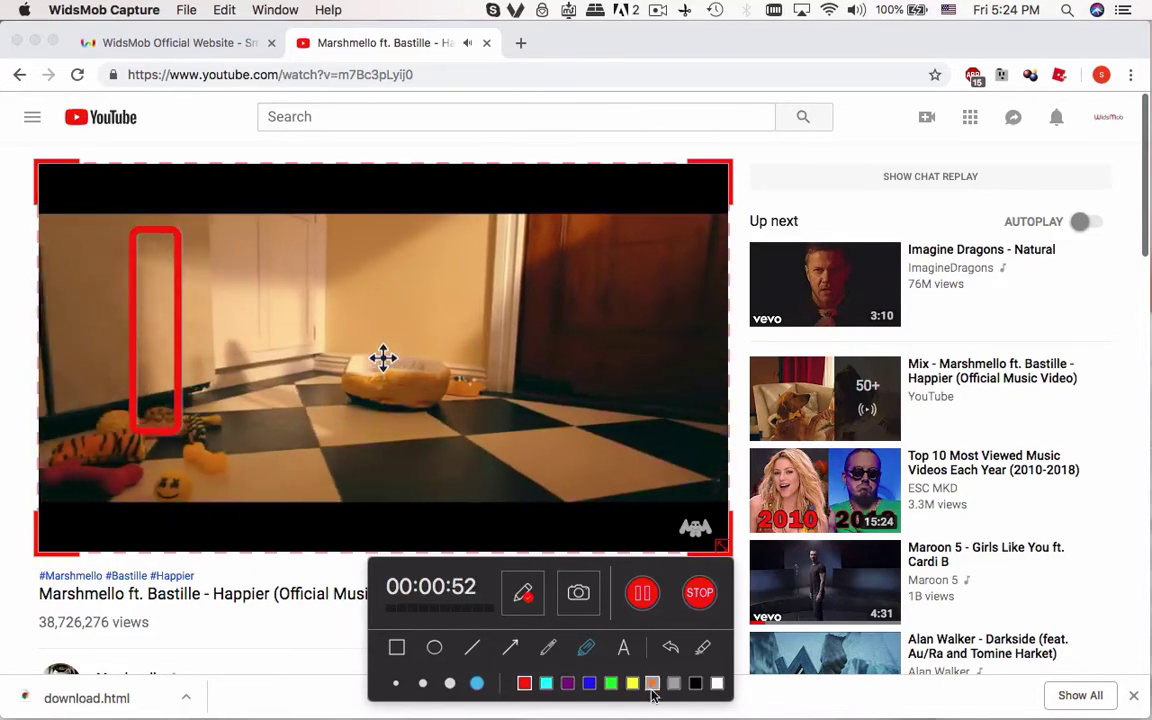
Undo the red rectangle and highlight the video's left side in red.
{"action": "left_click", "coordinate": [670, 648]}
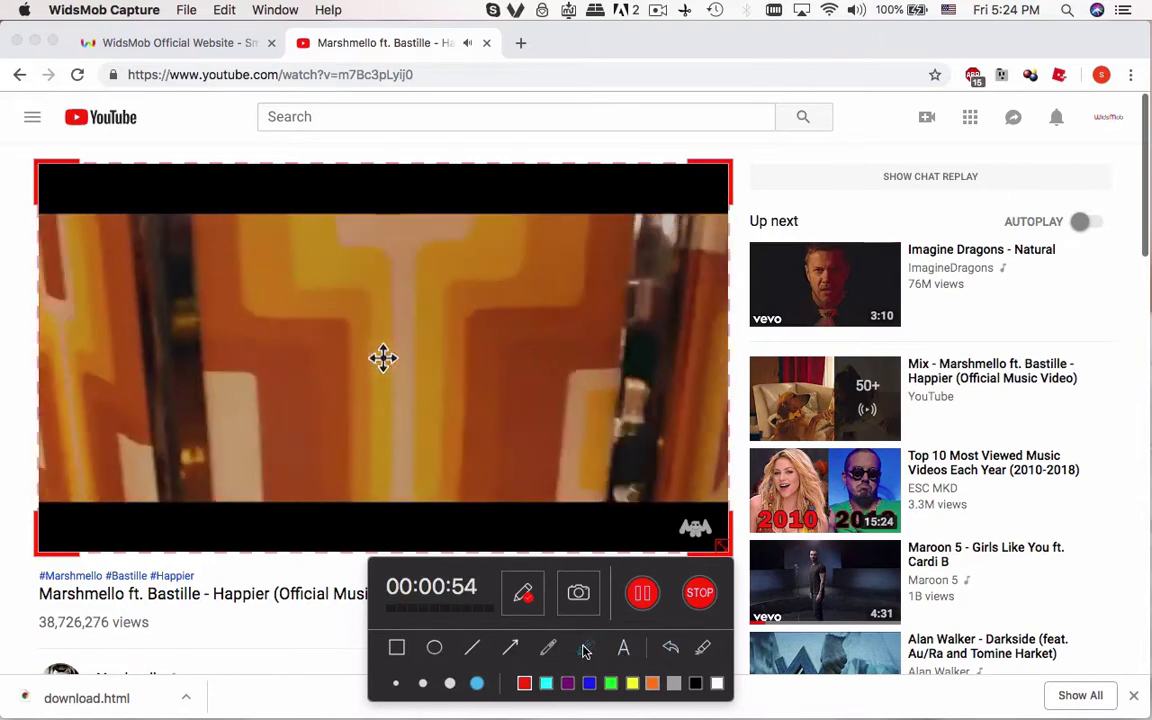
{"action": "left_click", "coordinate": [586, 648]}
{"action": "mouse_move", "coordinate": [200, 226]}
{"action": "left_mouse_down"}
{"action": "mouse_move", "coordinate": [287, 454]}
{"action": "mouse_move", "coordinate": [235, 299]}
{"action": "mouse_move", "coordinate": [340, 360]}
{"action": "mouse_move", "coordinate": [425, 430]}
{"action": "mouse_move", "coordinate": [500, 277]}
{"action": "mouse_move", "coordinate": [592, 248]}
{"action": "mouse_move", "coordinate": [510, 330]}
{"action": "mouse_move", "coordinate": [527, 450]}
{"action": "mouse_move", "coordinate": [545, 405]}
{"action": "mouse_move", "coordinate": [663, 321]}
{"action": "left_mouse_up"}
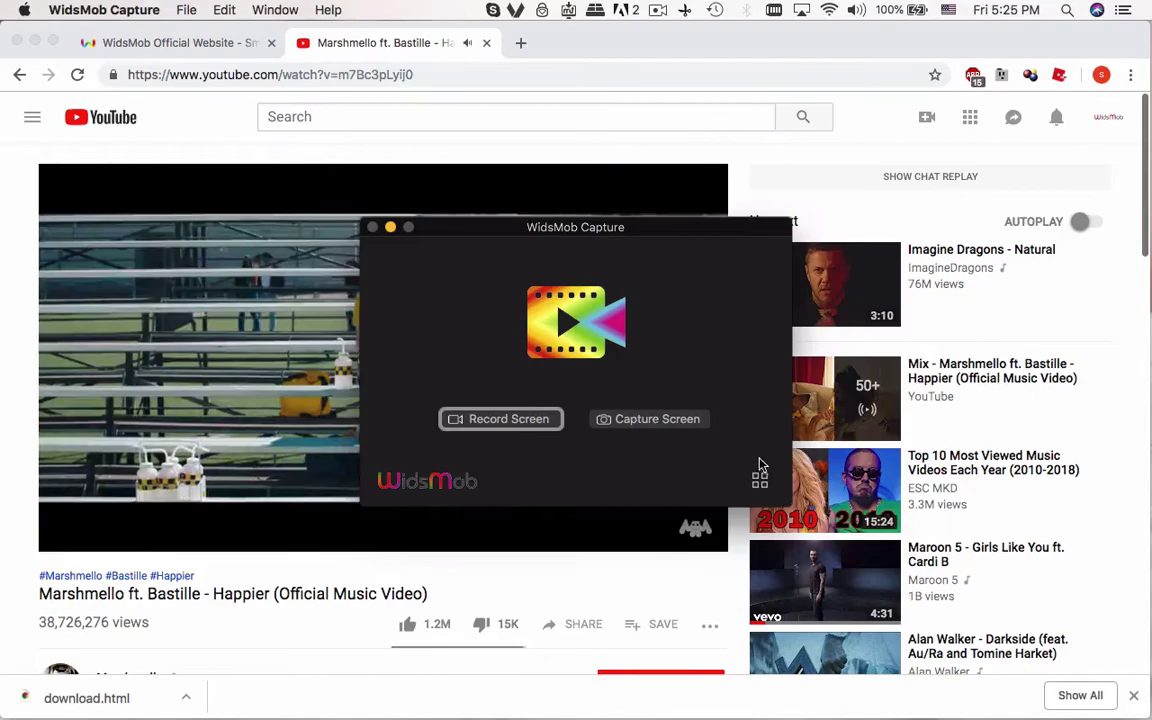
Select the music video area for a snapshot, then discard it.
{"action": "left_click", "coordinate": [668, 419]}
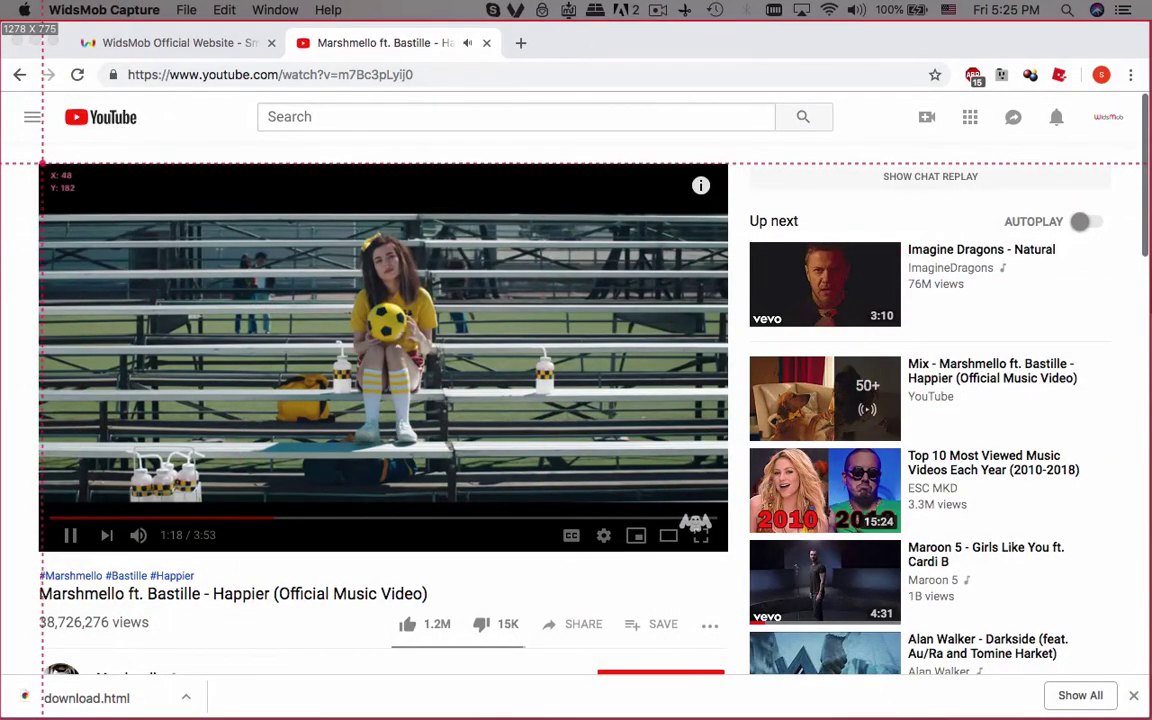
{"action": "mouse_move", "coordinate": [39, 163]}
{"action": "left_mouse_down"}
{"action": "mouse_move", "coordinate": [599, 489]}
{"action": "mouse_move", "coordinate": [729, 551]}
{"action": "left_mouse_up"}
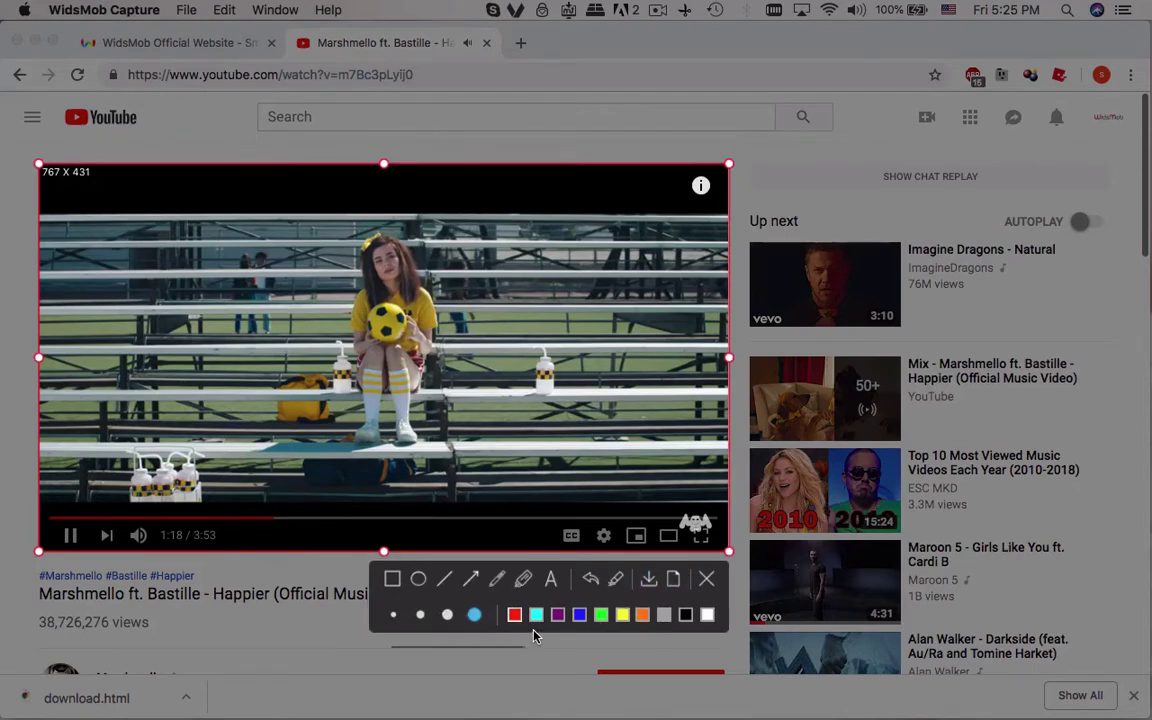
{"action": "left_click", "coordinate": [707, 580]}
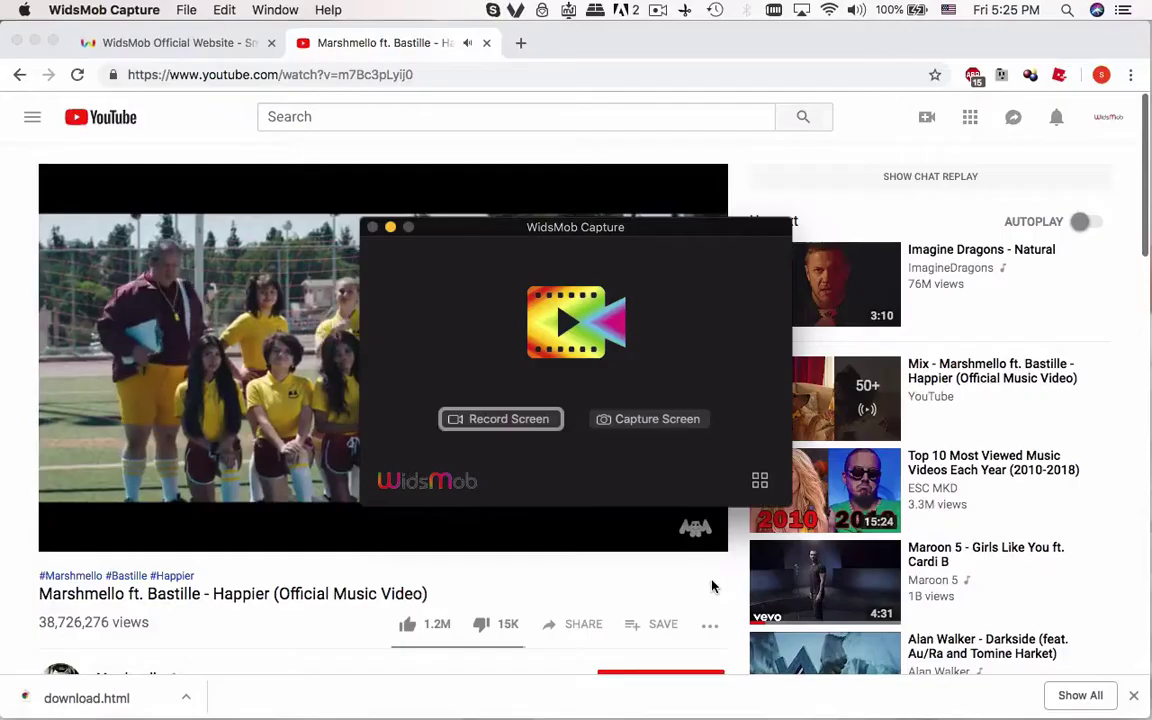
Play the recorded 2018-10-19 17.24.00.mp4 from the Media Library in QuickTime Player.
{"action": "left_click", "coordinate": [760, 483]}
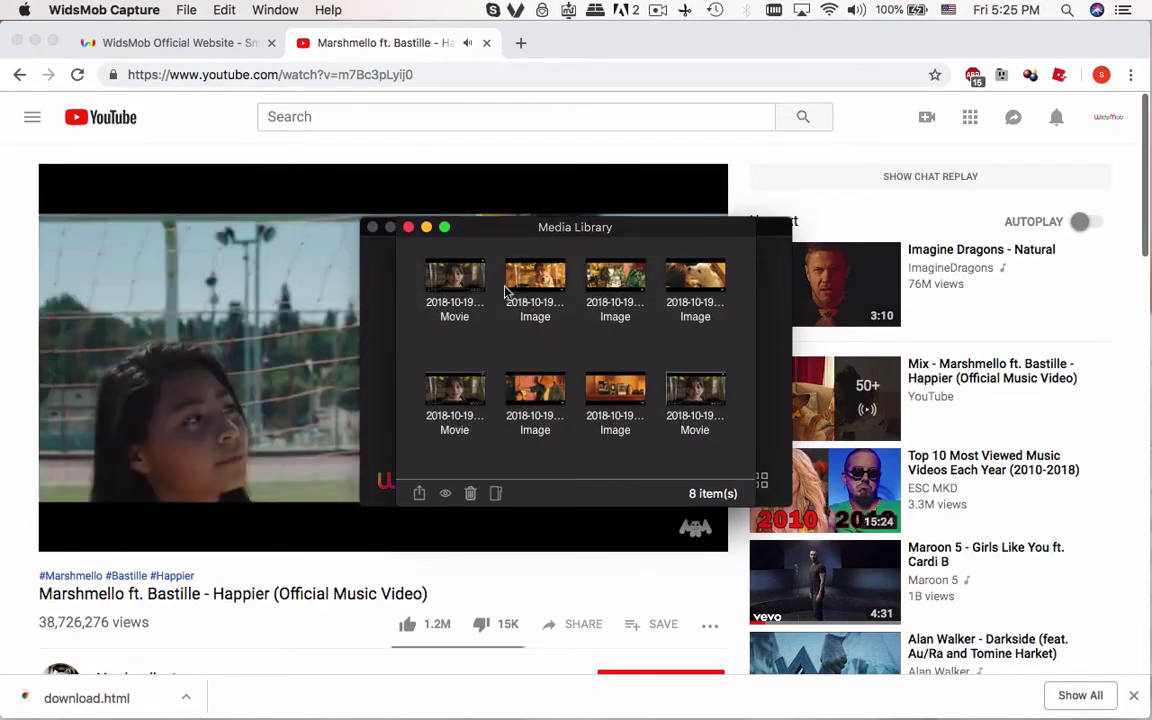
{"action": "double_click", "coordinate": [463, 287]}
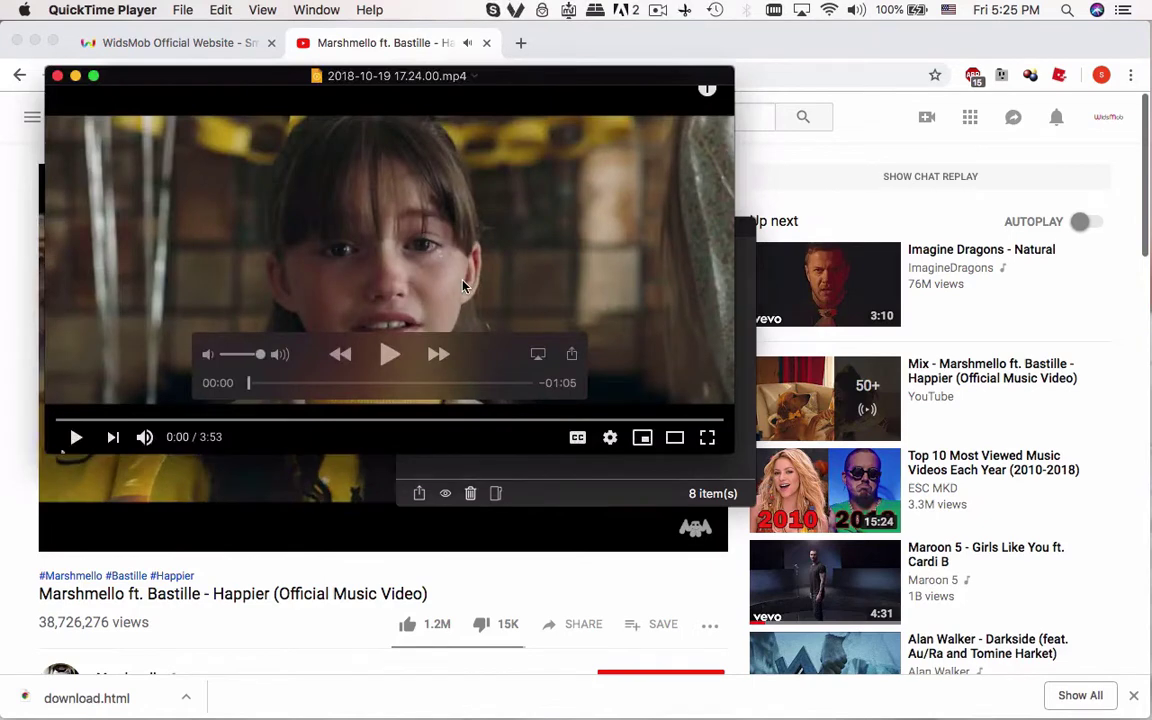
{"action": "left_click", "coordinate": [390, 354]}
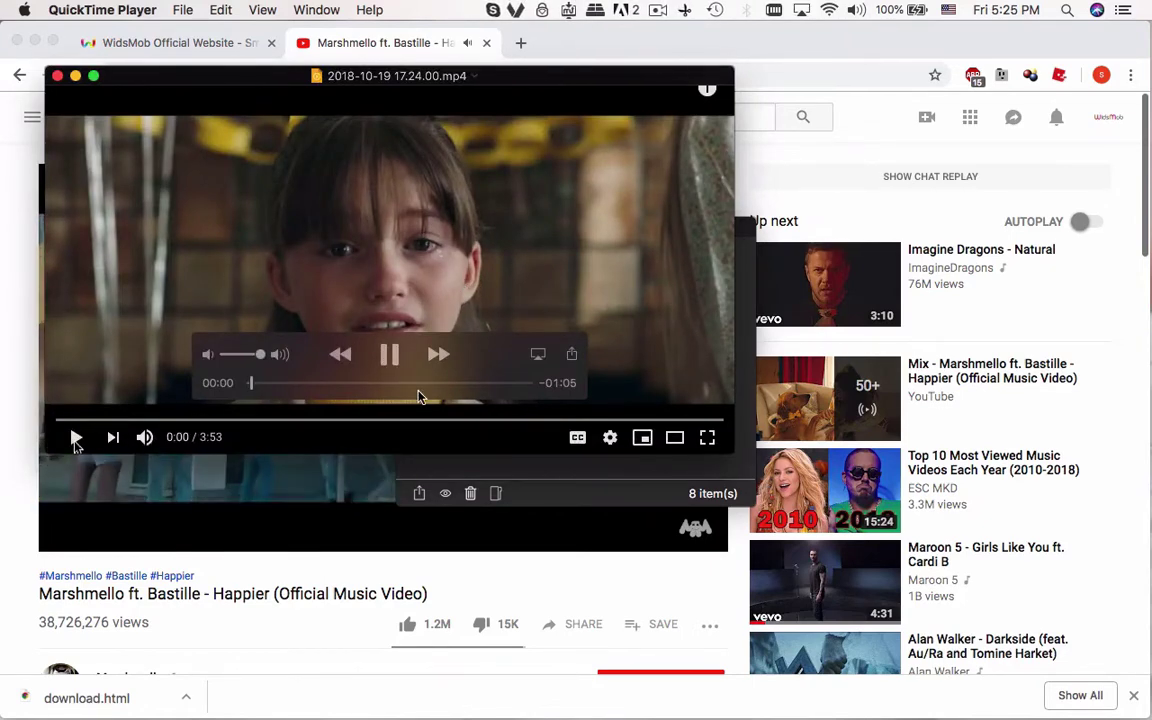
Minimize Chrome, center the movie window, and open 2018-10-19 17.24.37.png from the desktop.
{"action": "left_click", "coordinate": [63, 552]}
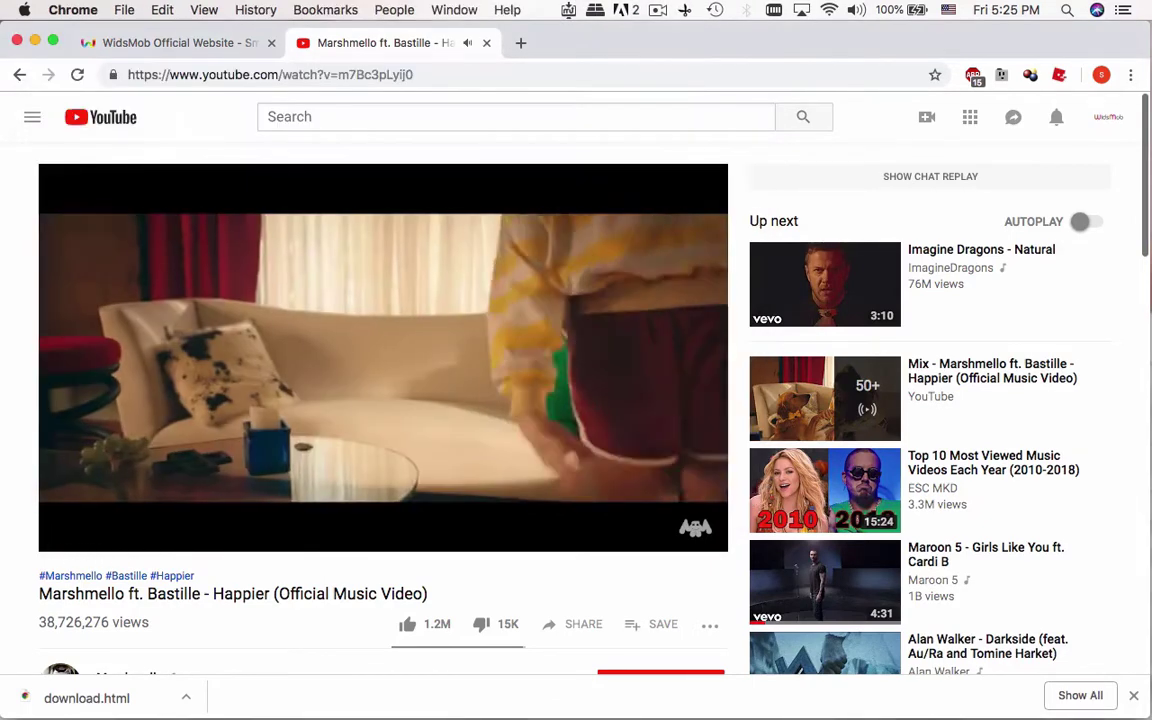
{"action": "left_click", "coordinate": [34, 40]}
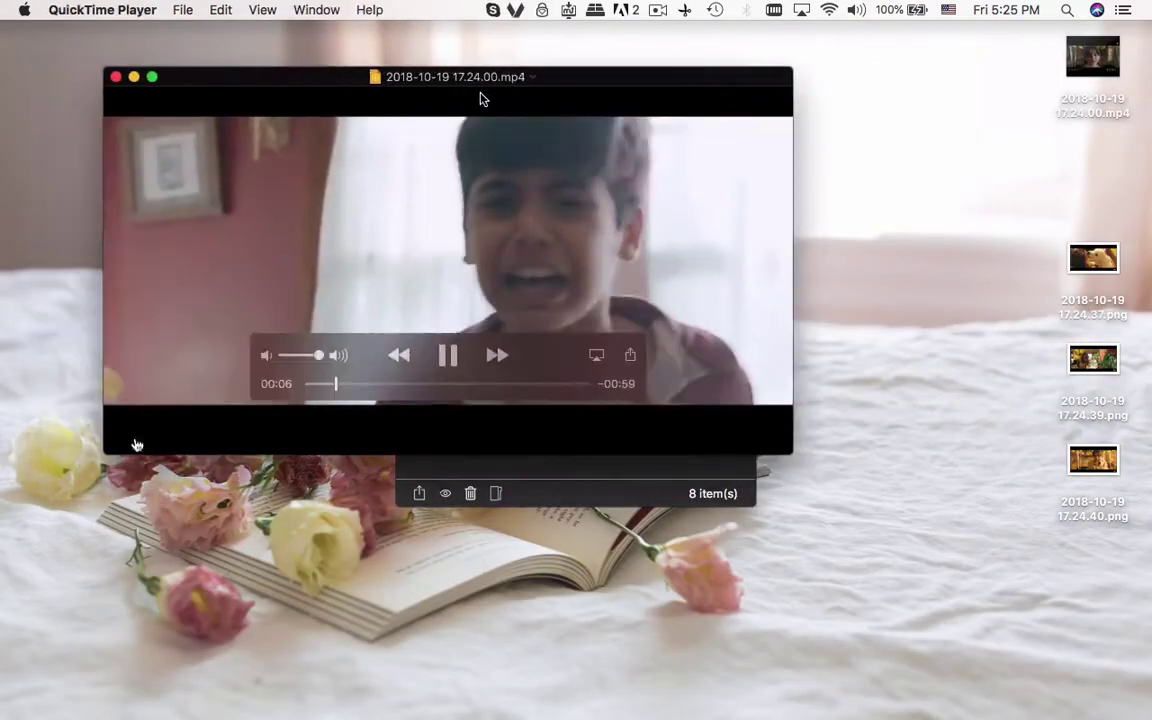
{"action": "left_click_drag", "start_coordinate": [481, 99], "coordinate": [532, 168]}
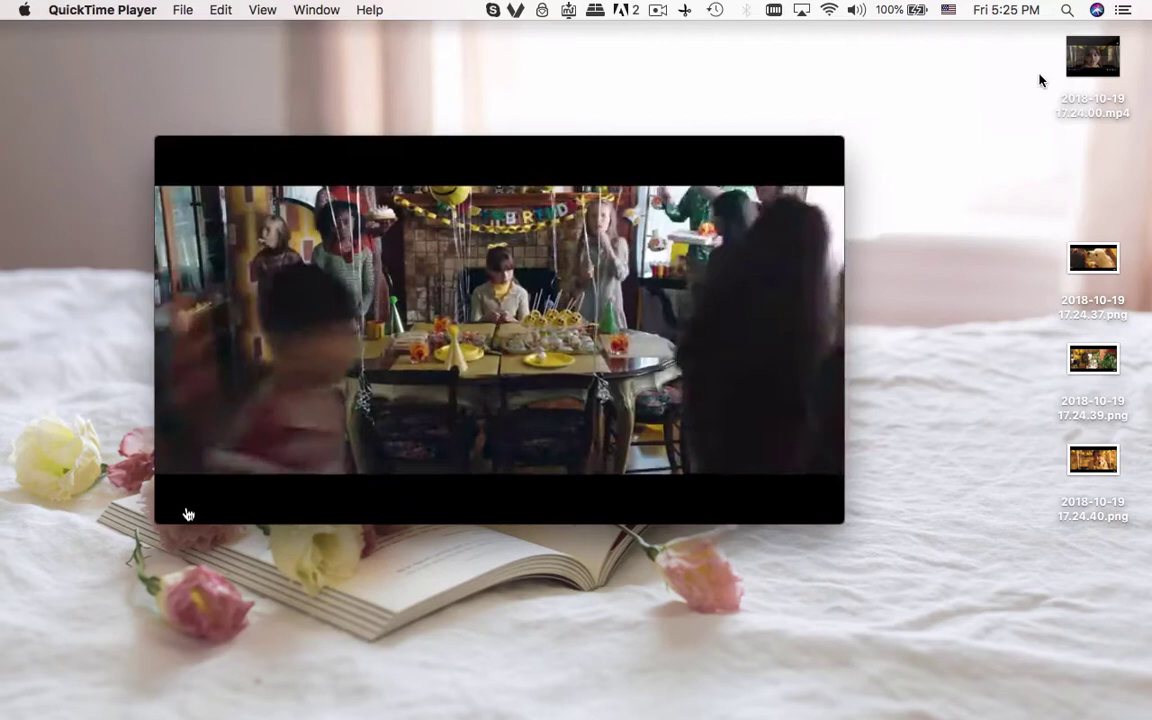
{"action": "left_click", "coordinate": [1104, 268]}
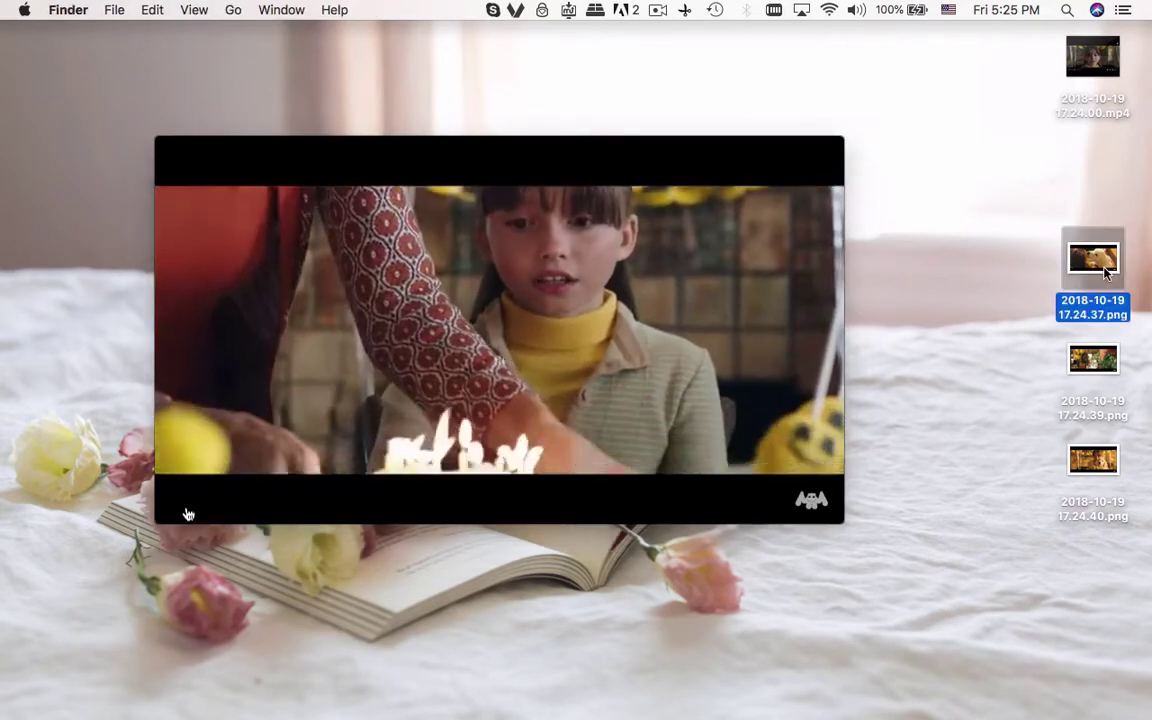
{"action": "double_click", "coordinate": [1104, 268]}
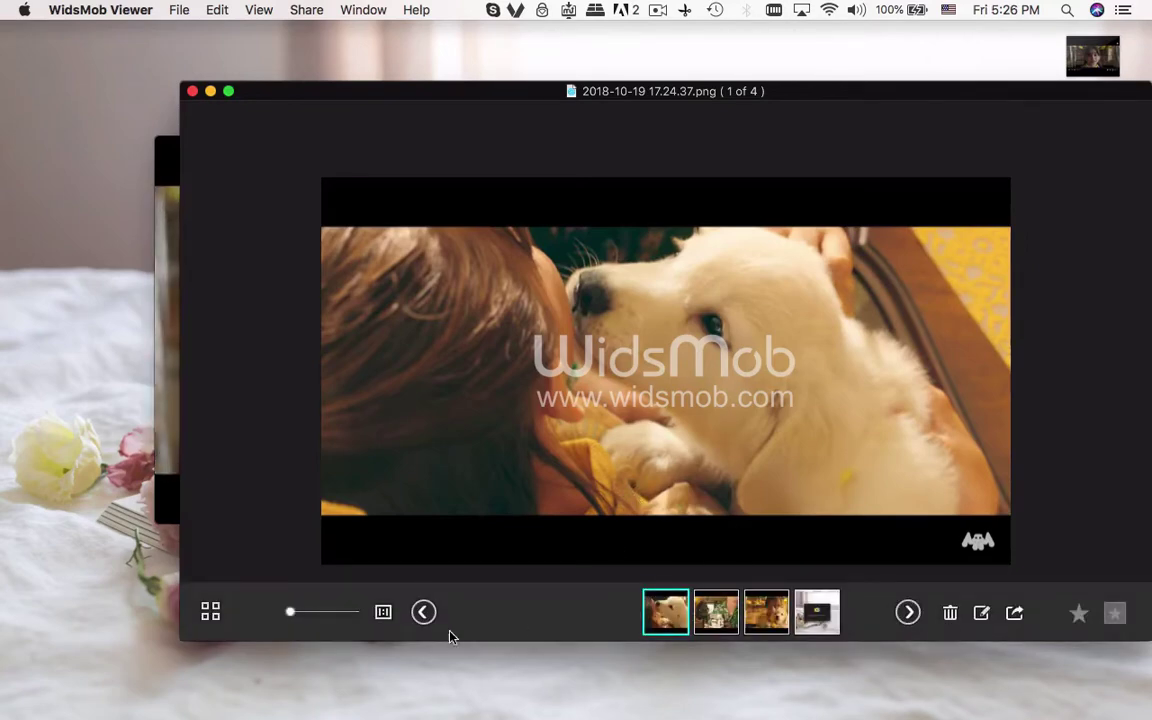
Show the second snapshot in WidsMob Viewer while the movie plays to 00:55.
{"action": "left_click", "coordinate": [908, 612]}
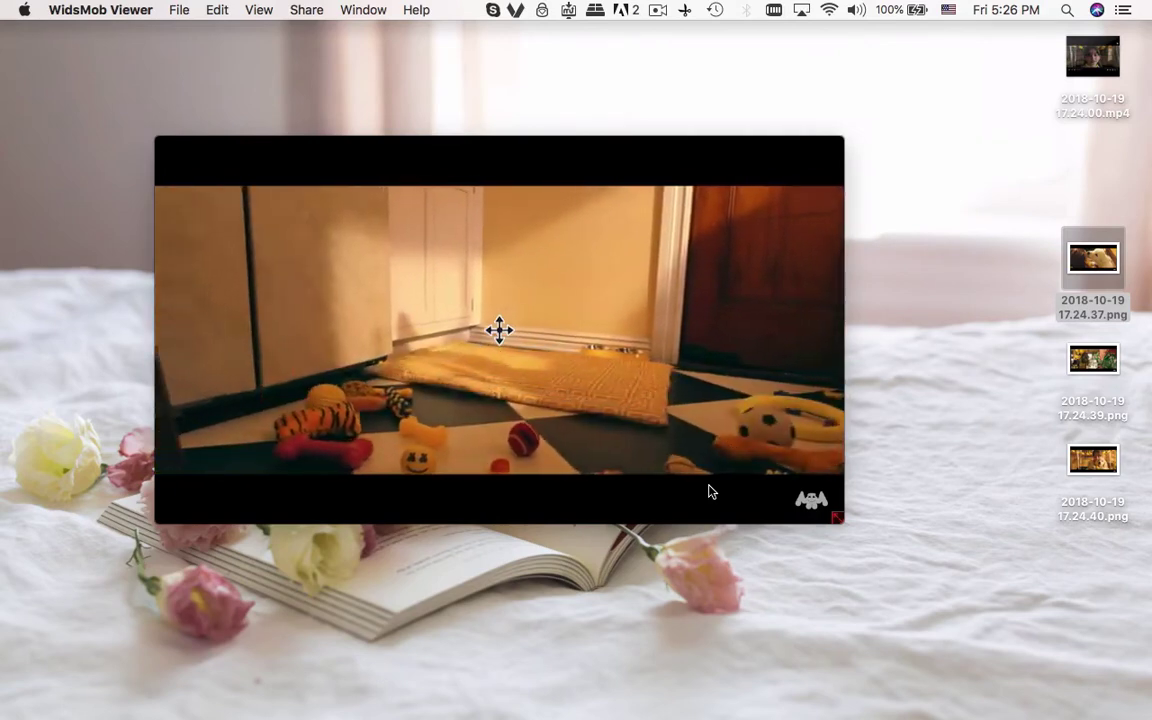
{"action": "mouse_move", "coordinate": [709, 492]}
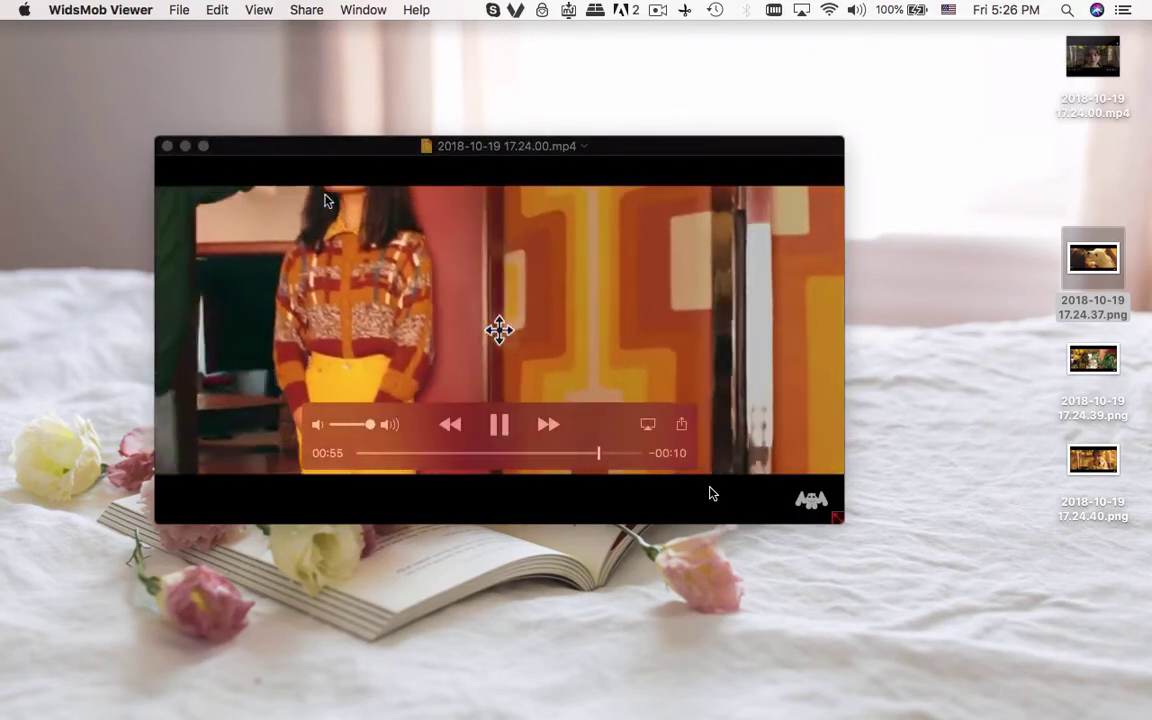